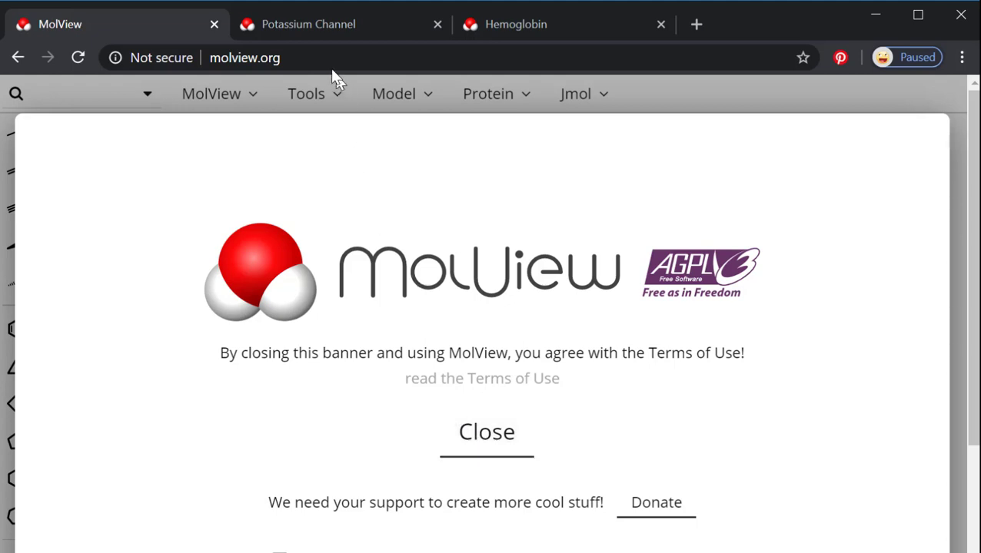
- Dismiss the welcome banner, search for "myoglobin" and load the Myoglobin protein model
{"action": "left_click", "coordinate": [492, 447]}
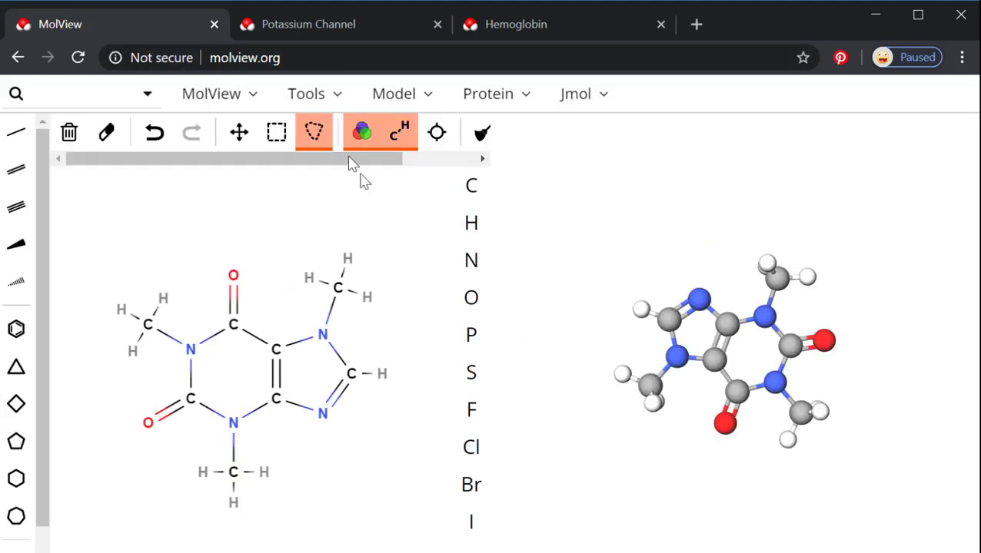
{"action": "left_click", "coordinate": [105, 98]}
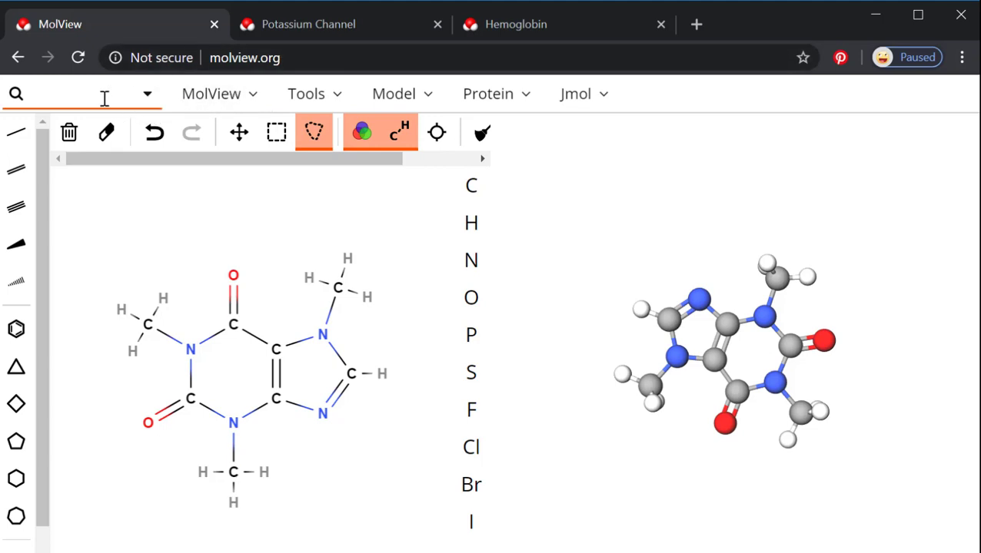
{"action": "type", "text": "myoglobin"}
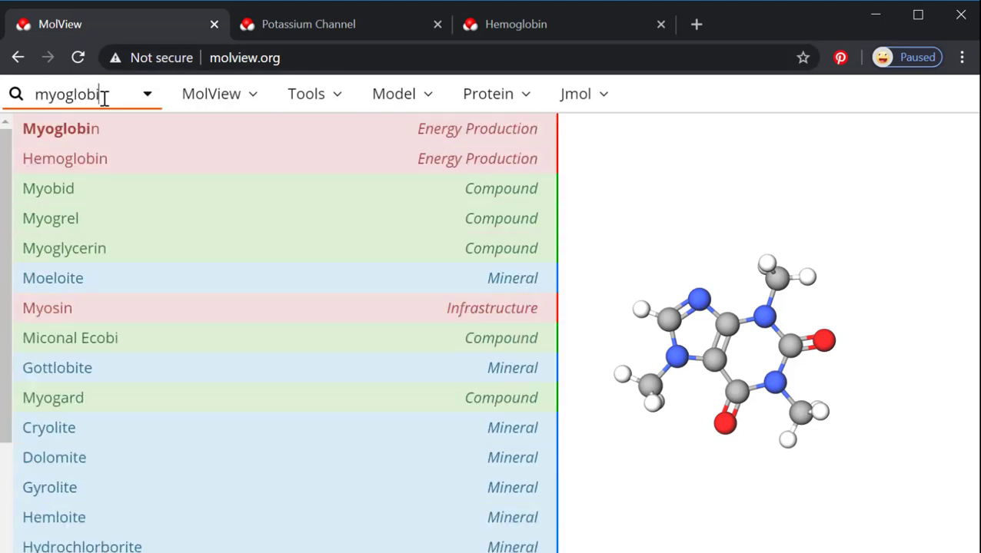
{"action": "left_click", "coordinate": [158, 137]}
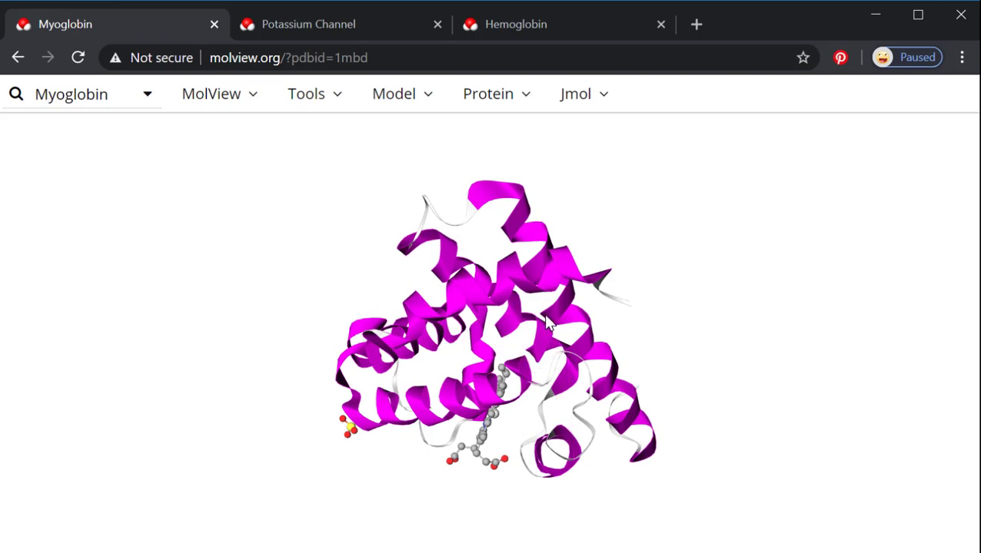
- Rotate the myoglobin model to examine its helices and the embedded heme group from several angles
{"action": "left_click_drag", "start_coordinate": [547, 323], "coordinate": [408, 312]}
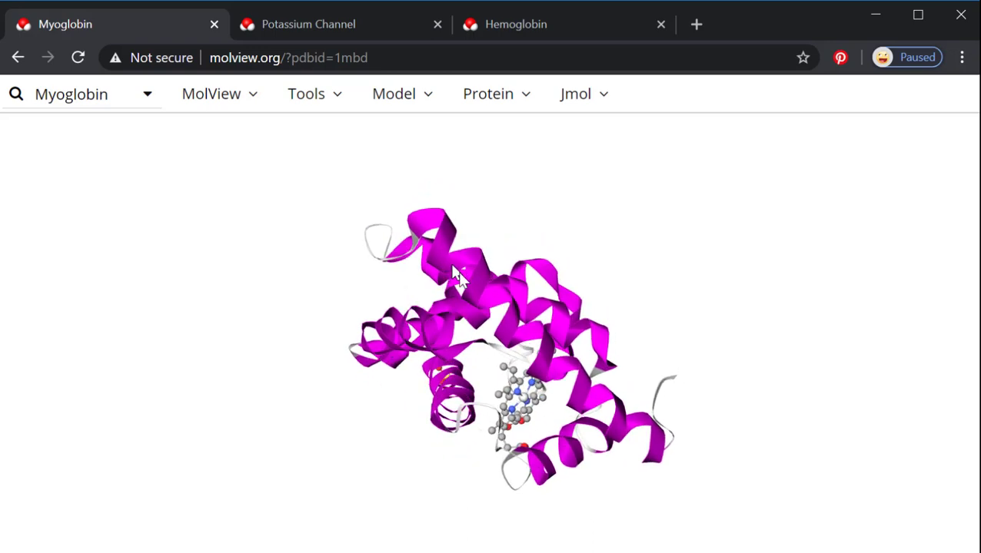
{"action": "left_click_drag", "start_coordinate": [534, 294], "coordinate": [565, 300]}
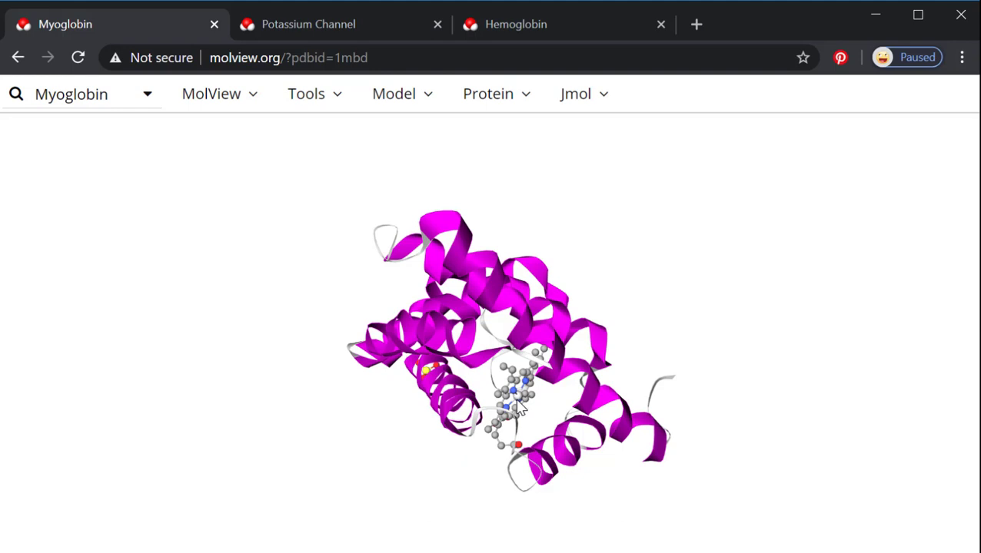
{"action": "mouse_move", "coordinate": [513, 392]}
{"action": "left_mouse_down"}
{"action": "mouse_move", "coordinate": [492, 378]}
{"action": "mouse_move", "coordinate": [511, 392]}
{"action": "left_mouse_up"}
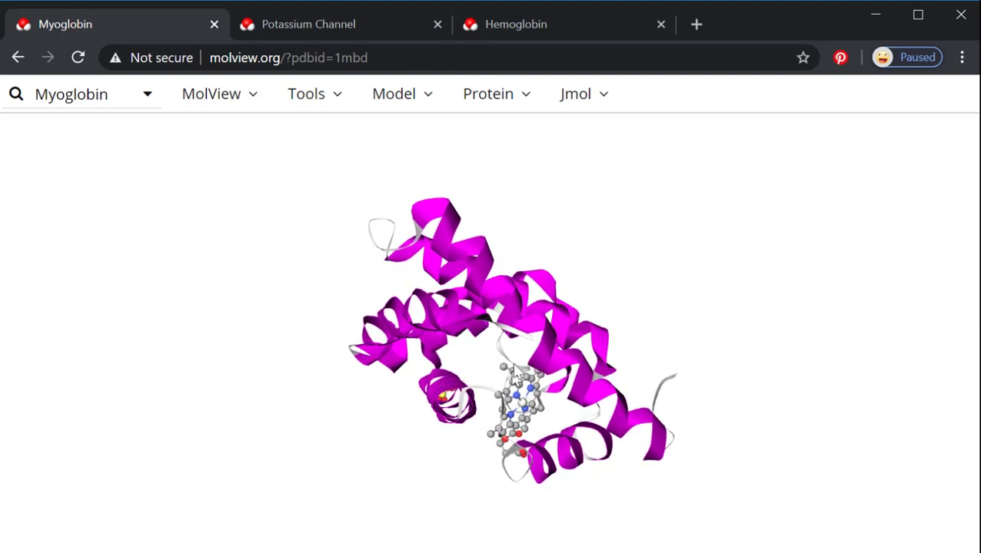
{"action": "left_click_drag", "start_coordinate": [496, 321], "coordinate": [467, 323]}
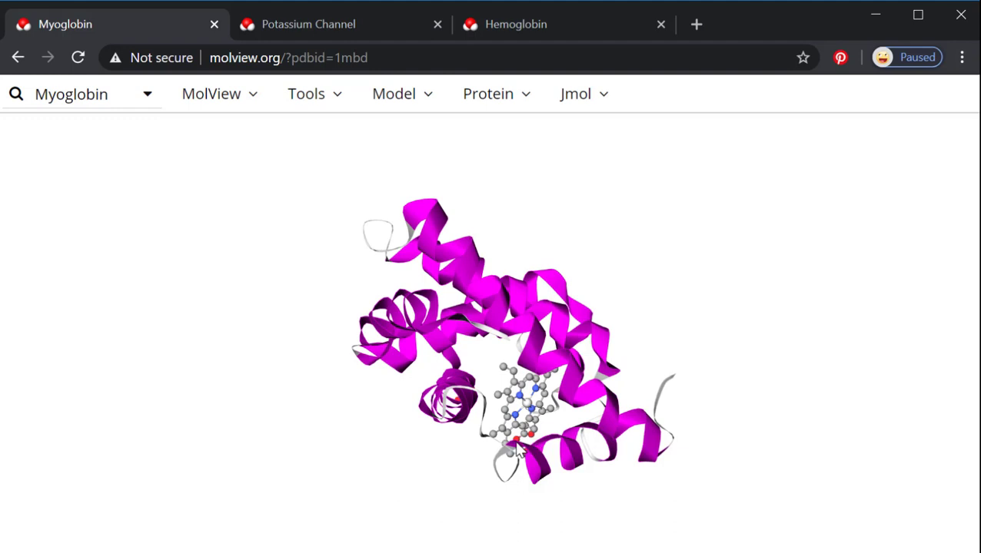
- Switch the model representation to Stick, and restore Ball and Stick
{"action": "left_click", "coordinate": [428, 96]}
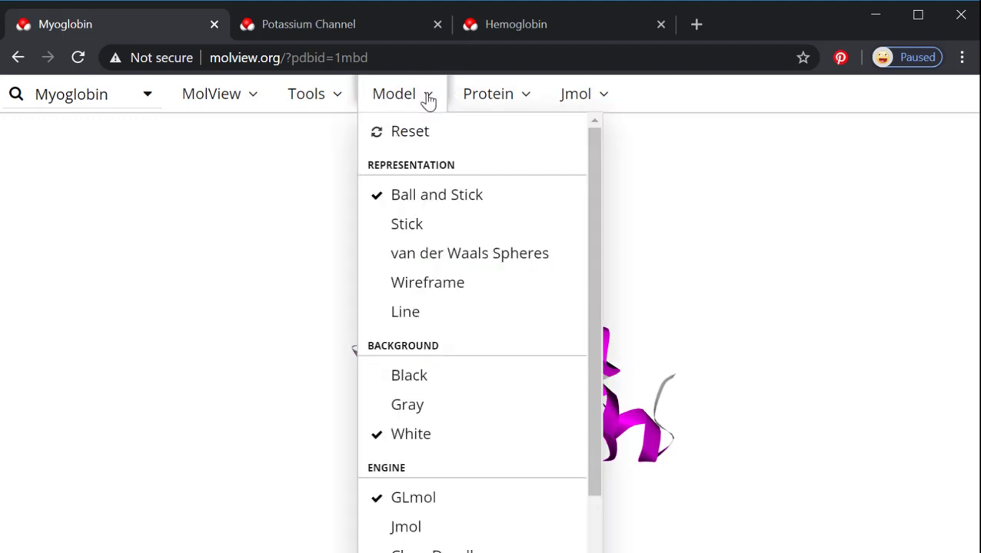
{"action": "left_click", "coordinate": [420, 236]}
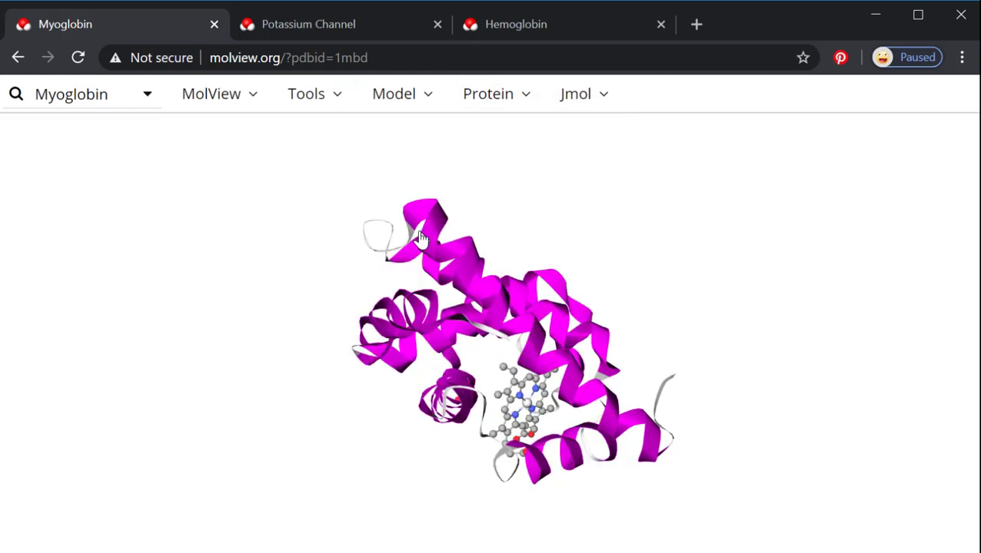
{"action": "left_click", "coordinate": [416, 100]}
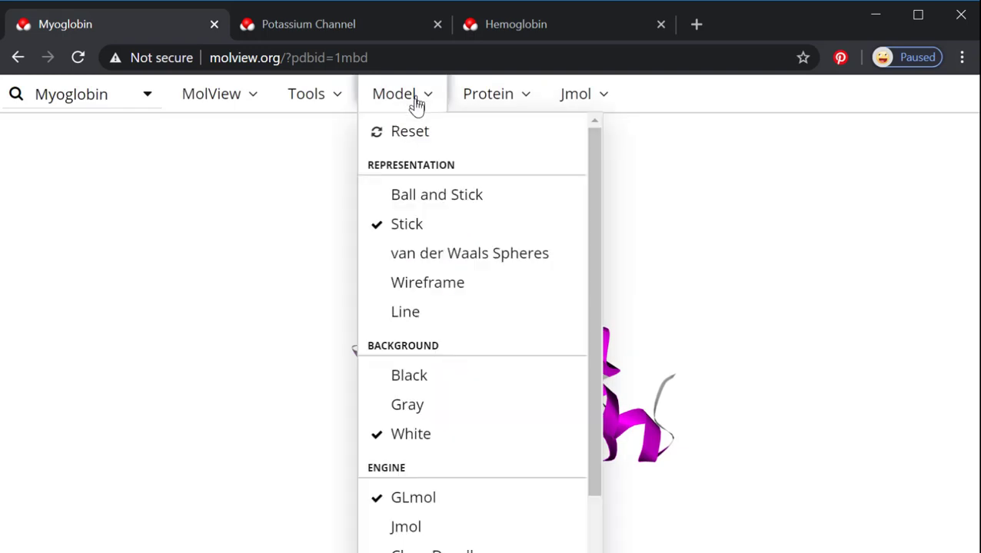
{"action": "left_click", "coordinate": [423, 198]}
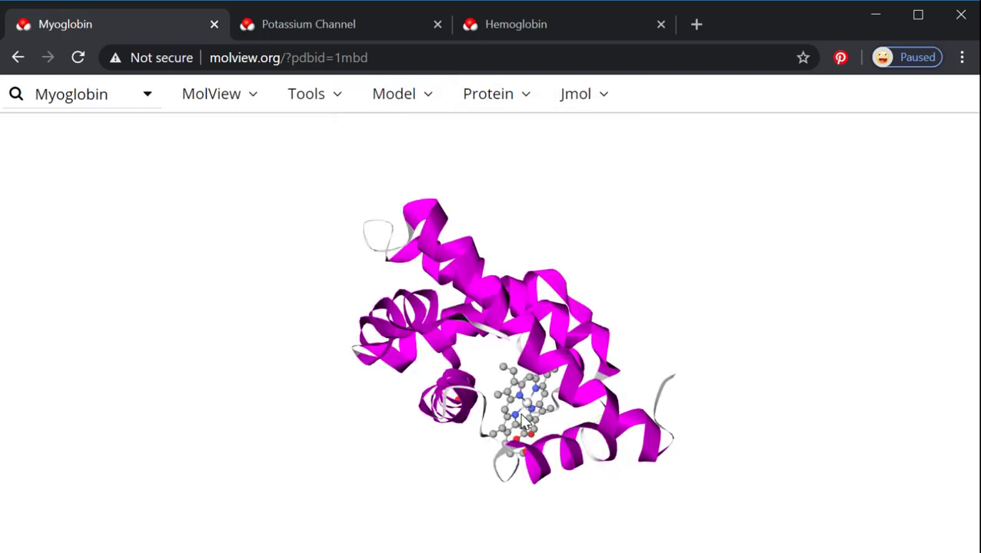
- Show the myoglobin chain as Cylinder and plate, inspect it, and return the chain representation to Ribbon
{"action": "left_click", "coordinate": [502, 106]}
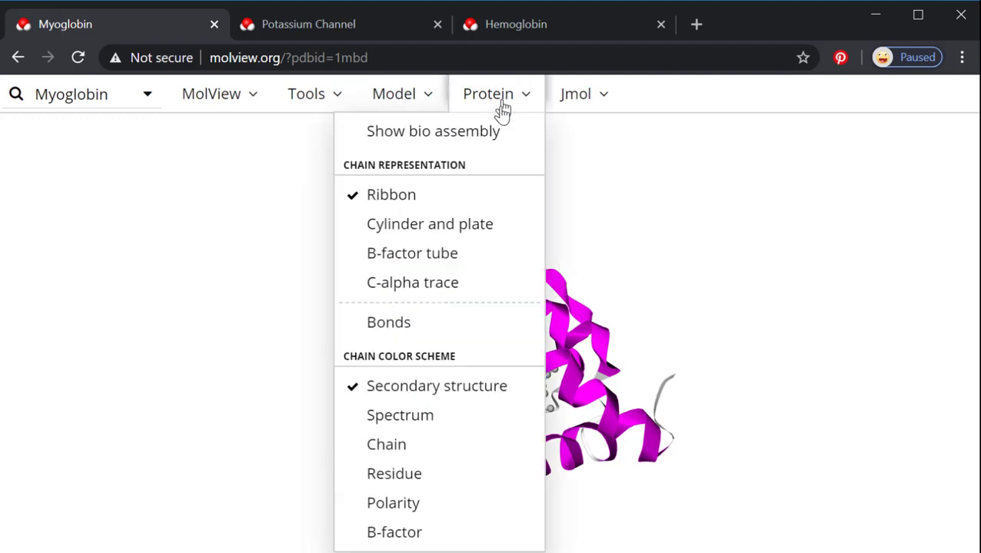
{"action": "left_click", "coordinate": [438, 239]}
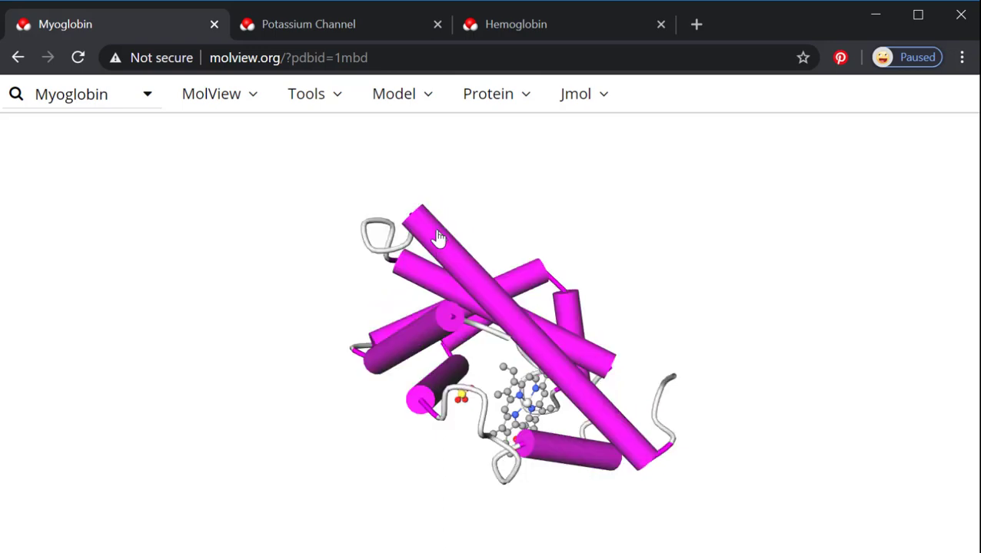
{"action": "left_click_drag", "start_coordinate": [522, 321], "coordinate": [857, 511]}
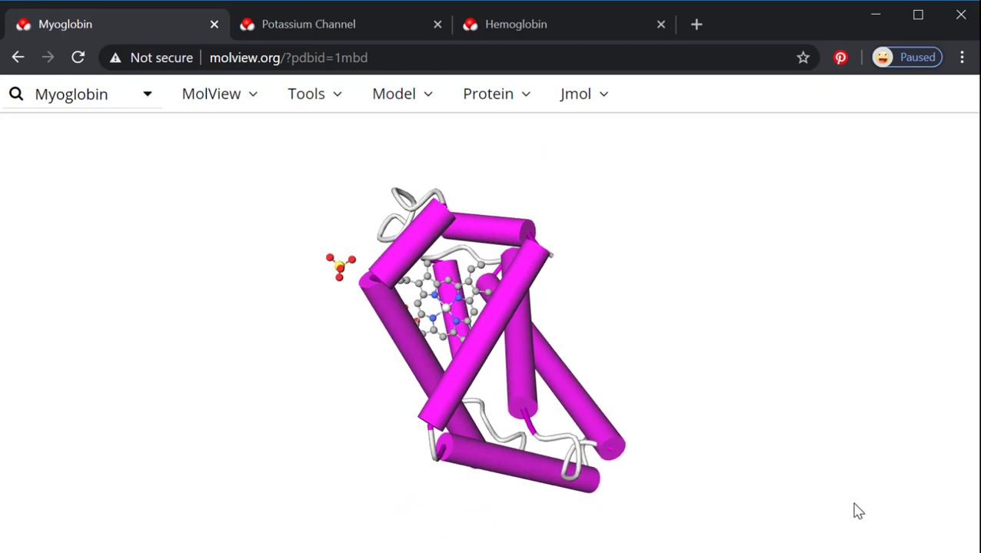
{"action": "left_click", "coordinate": [487, 95]}
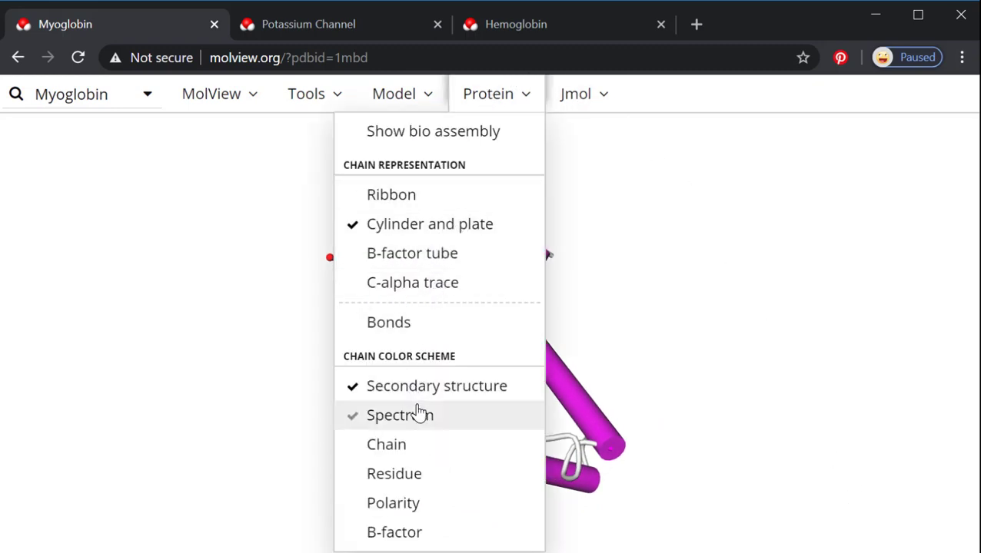
{"action": "left_click", "coordinate": [396, 198]}
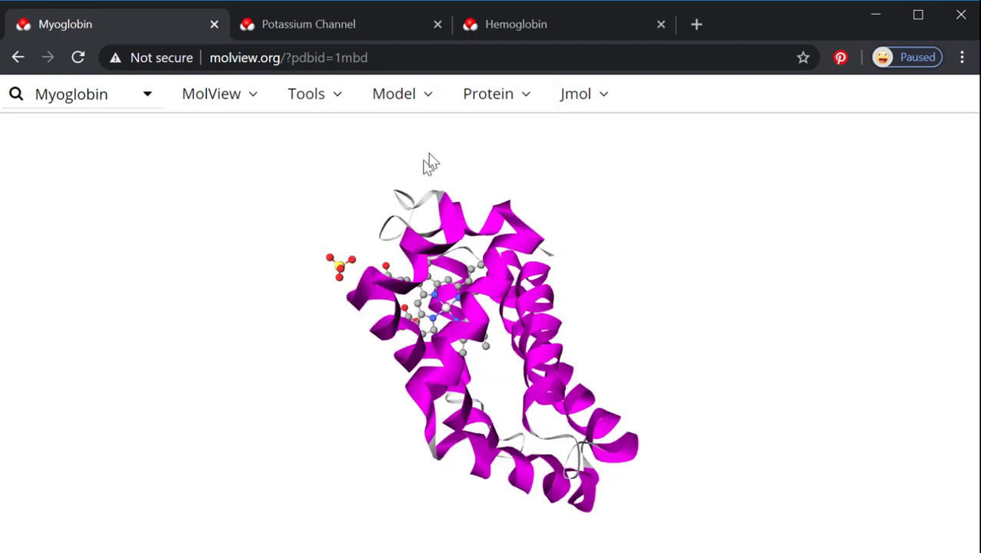
- Check myoglobin's active chain color scheme and compare its coloring with the Potassium Channel model
{"action": "left_click", "coordinate": [501, 102]}
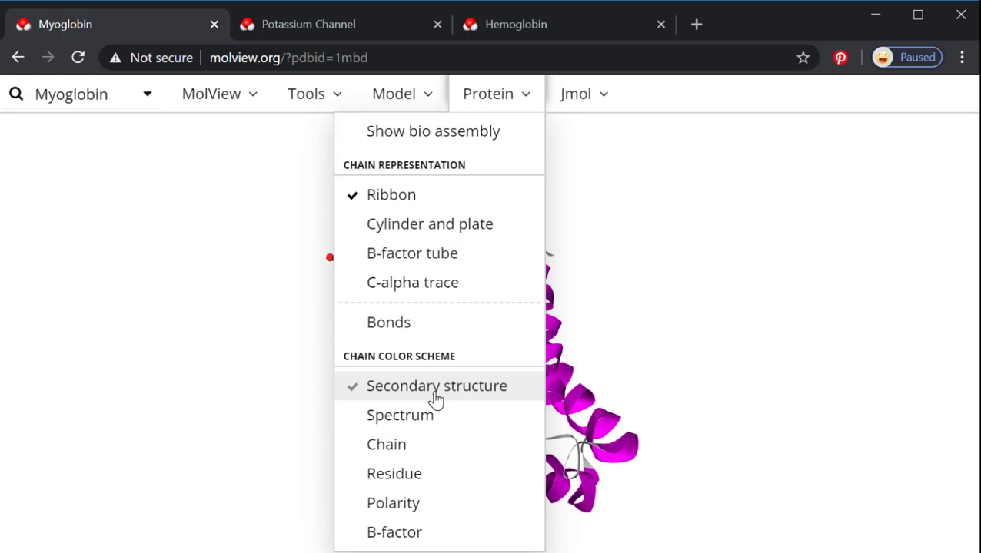
{"action": "left_click", "coordinate": [622, 318]}
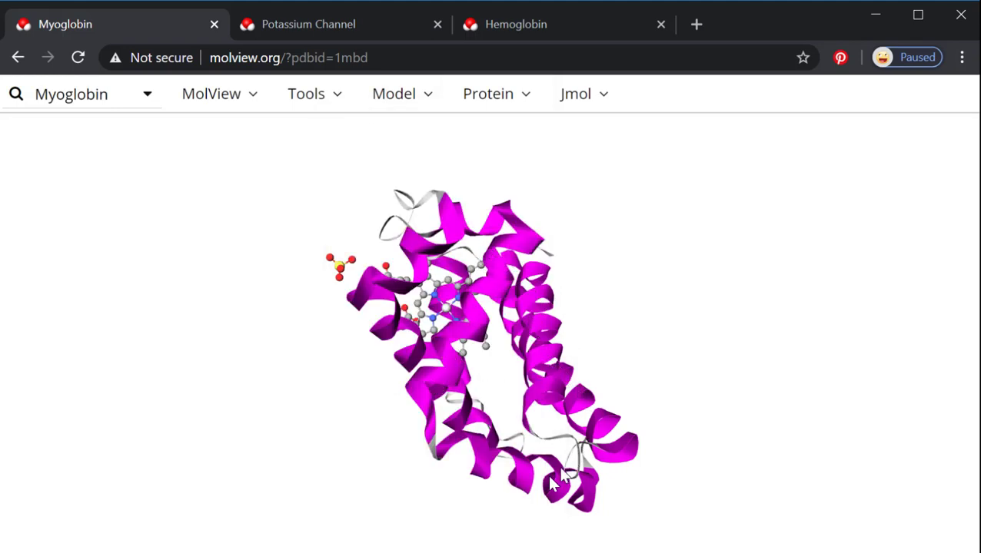
{"action": "left_click", "coordinate": [346, 23]}
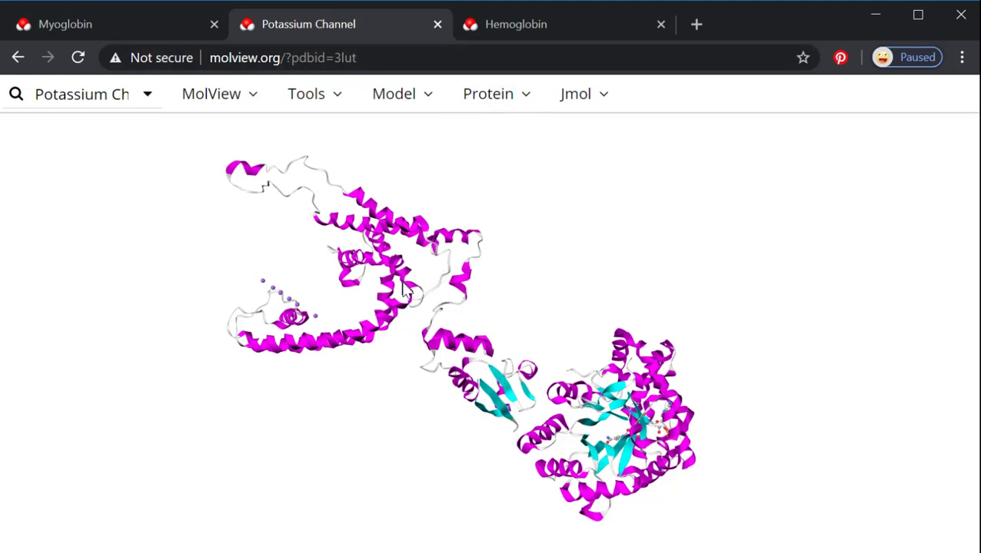
{"action": "left_click", "coordinate": [132, 26]}
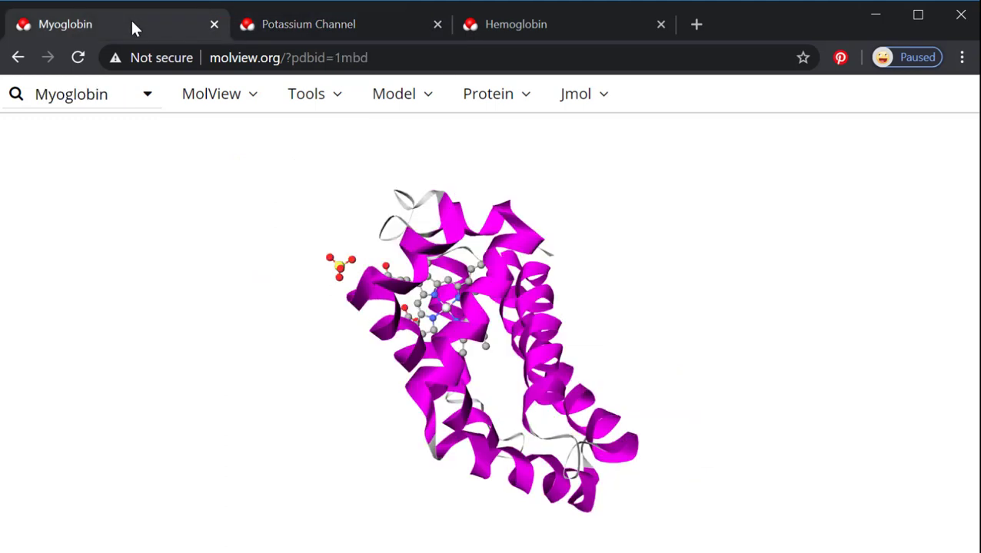
- Apply the Spectrum color scheme to the myoglobin chain and inspect the model from another angle
{"action": "left_click", "coordinate": [486, 108]}
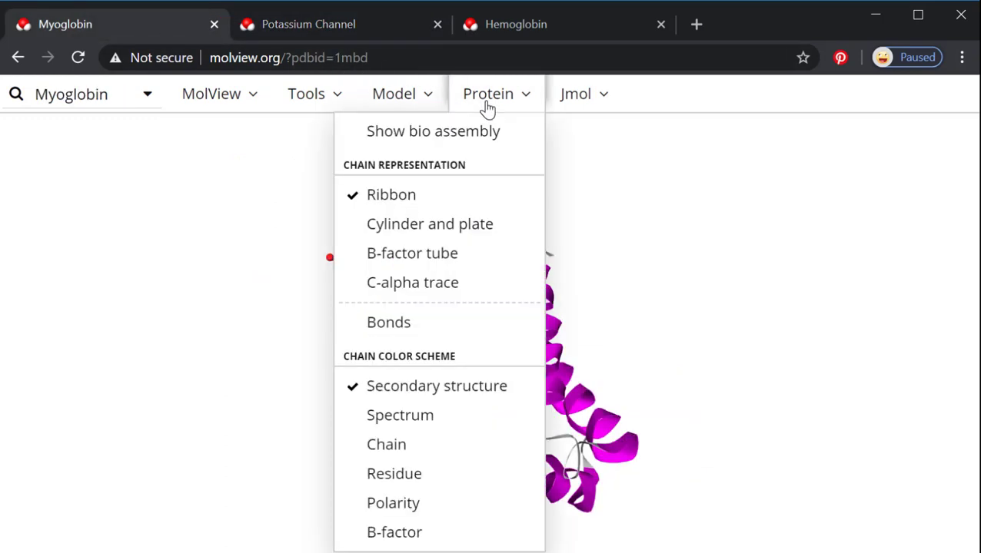
{"action": "left_click", "coordinate": [425, 415]}
{"action": "left_click_drag", "start_coordinate": [446, 367], "coordinate": [541, 354]}
- Color the myoglobin model with the Chain color scheme and inspect its single-chain structure
{"action": "left_click", "coordinate": [486, 103]}
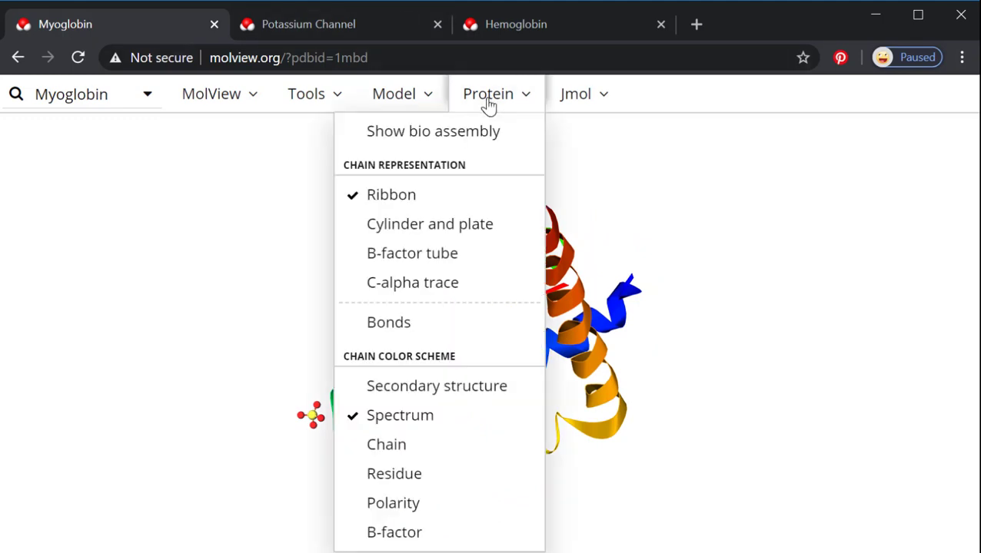
{"action": "left_click", "coordinate": [441, 446]}
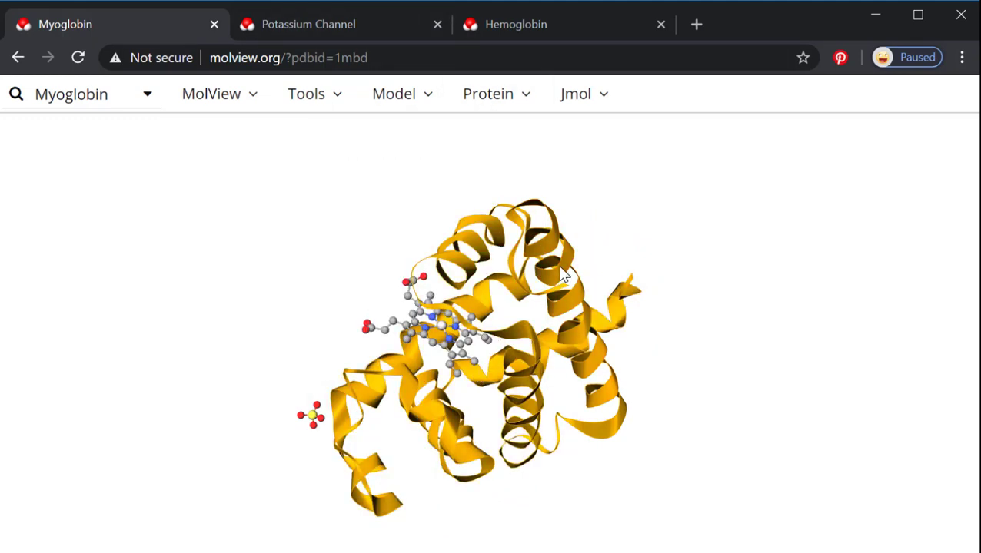
{"action": "left_click_drag", "start_coordinate": [559, 279], "coordinate": [555, 302]}
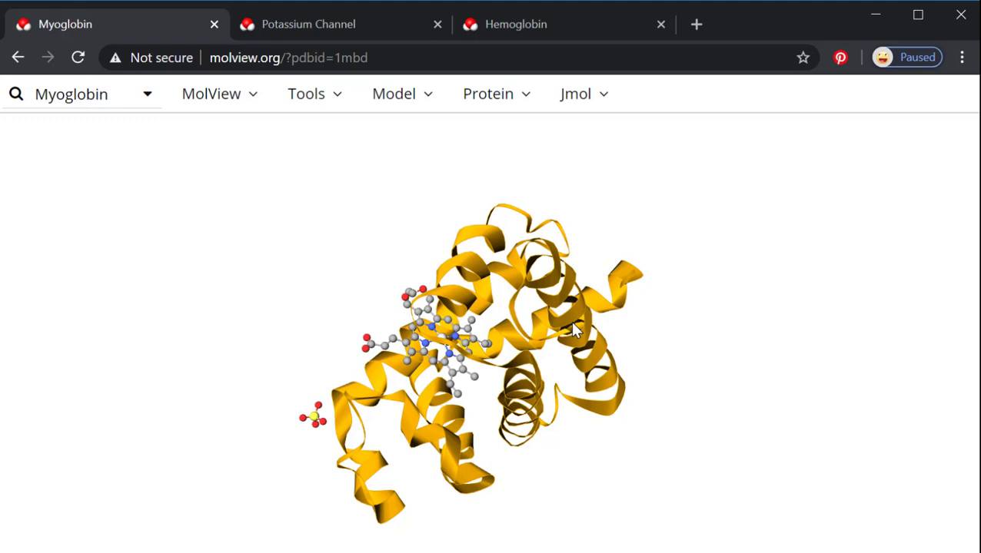
- Switch to the Potassium Channel model and color it with the Chain color scheme
{"action": "left_click", "coordinate": [345, 23]}
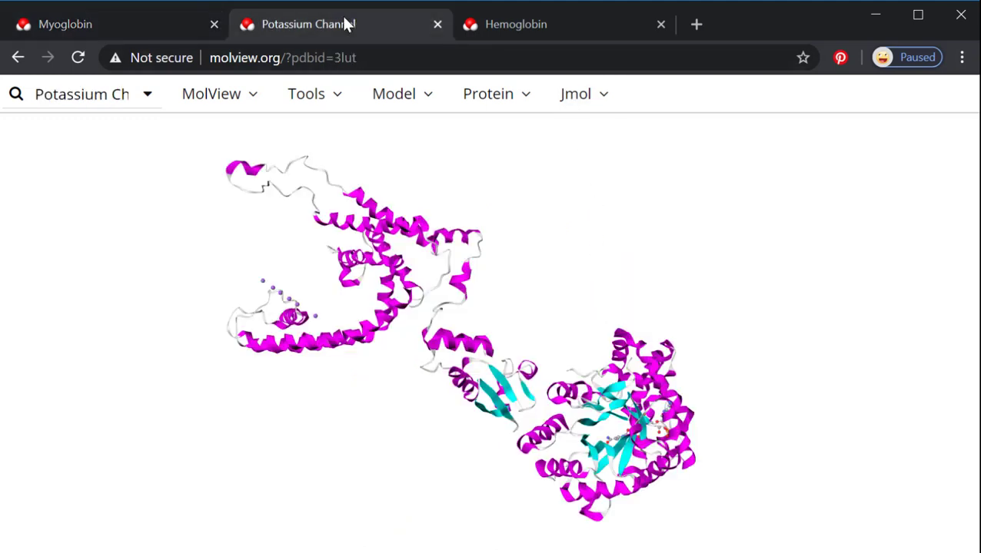
{"action": "left_click", "coordinate": [481, 98]}
{"action": "left_click", "coordinate": [432, 446]}
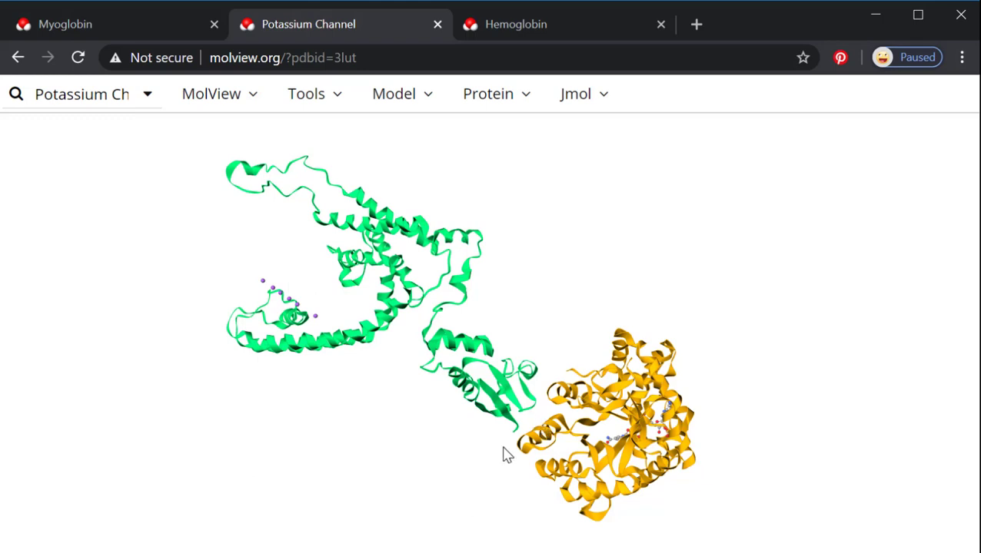
- Switch to the Hemoglobin model, color it with the Chain color scheme, and inspect its subunits
{"action": "left_click", "coordinate": [557, 23]}
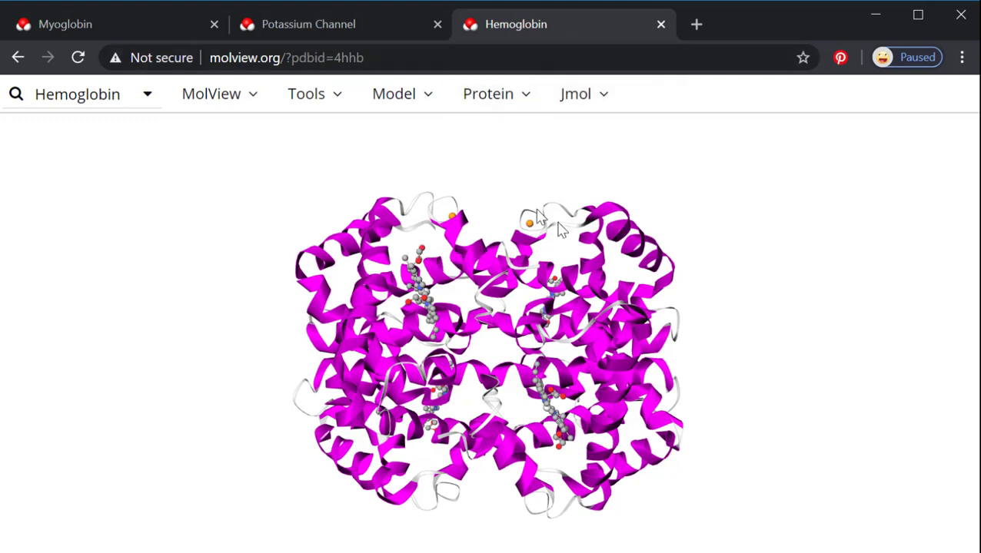
{"action": "left_click", "coordinate": [509, 105]}
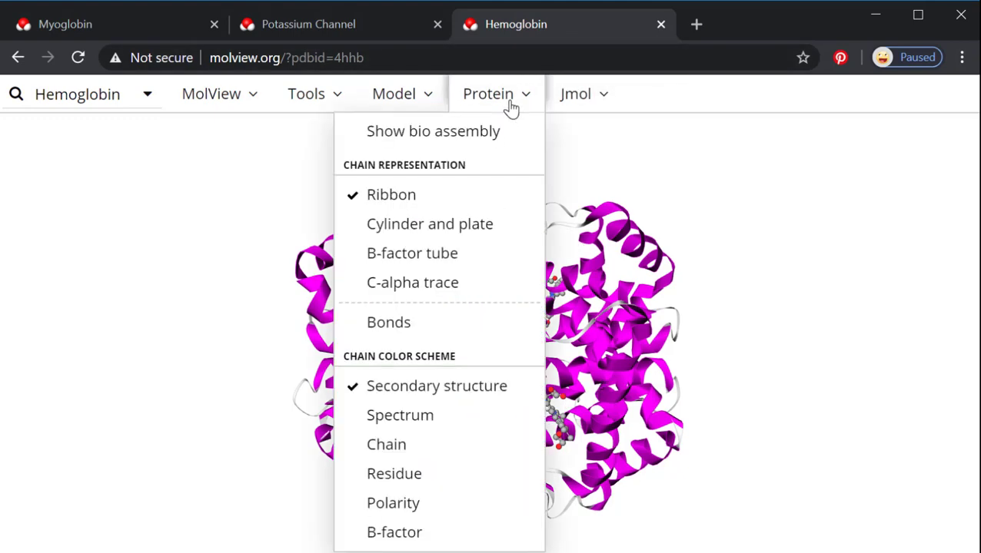
{"action": "left_click", "coordinate": [414, 452]}
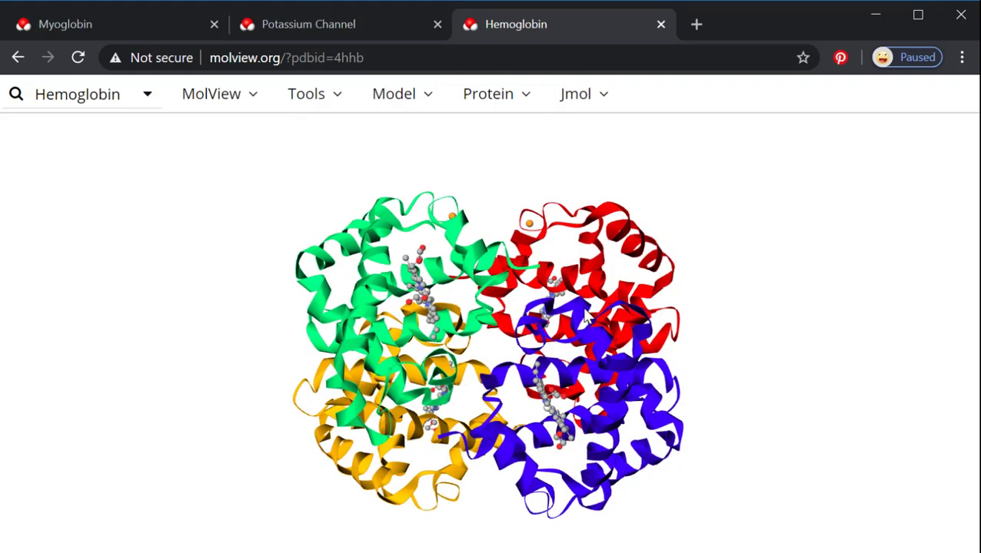
{"action": "left_click_drag", "start_coordinate": [573, 317], "coordinate": [584, 518]}
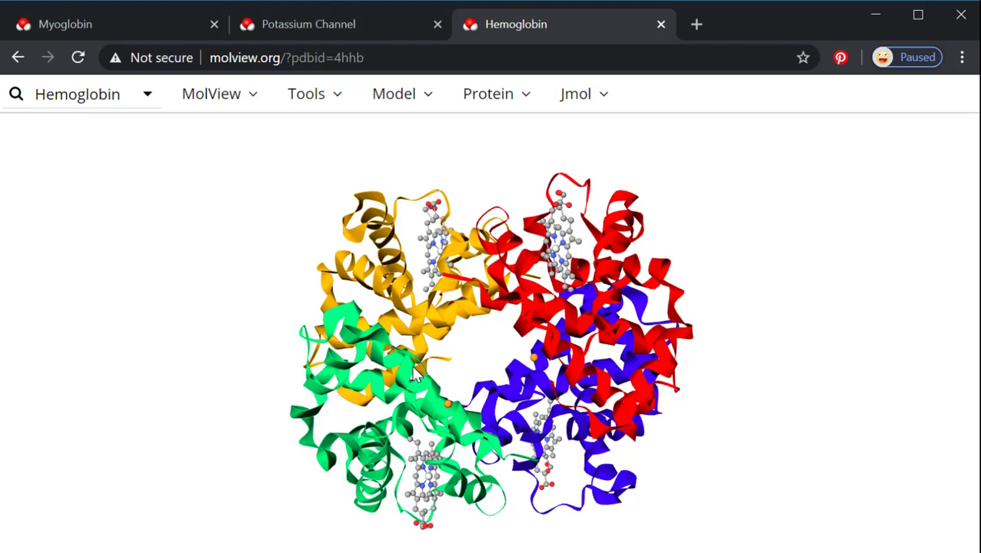
- Return to the Myoglobin model and apply the Residue color scheme to its chain
{"action": "left_click", "coordinate": [501, 103]}
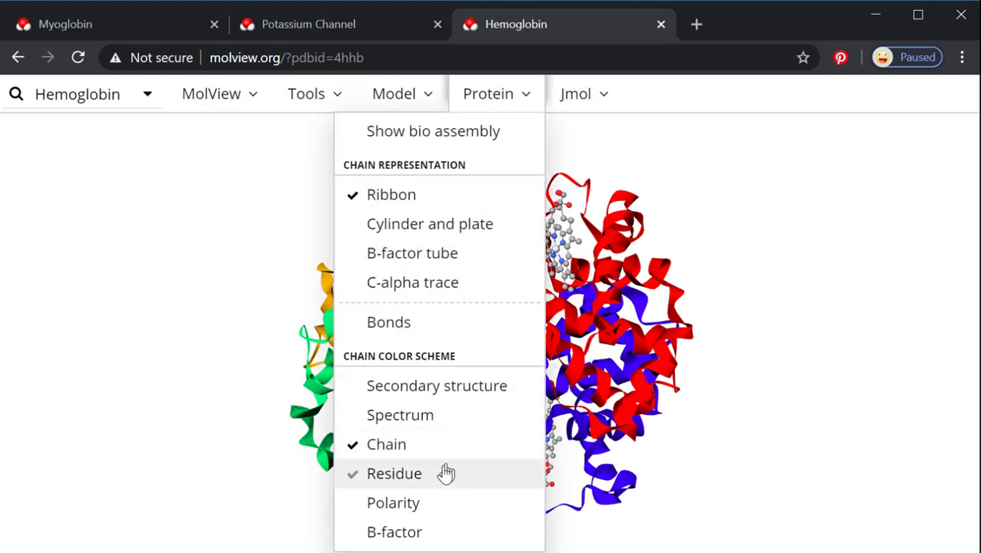
{"action": "left_click", "coordinate": [117, 23]}
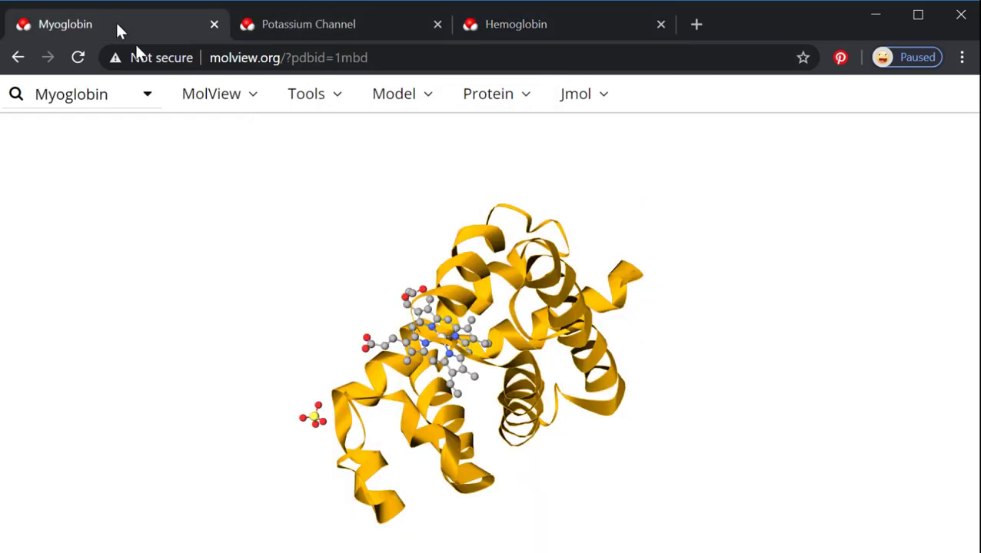
{"action": "left_click", "coordinate": [488, 98]}
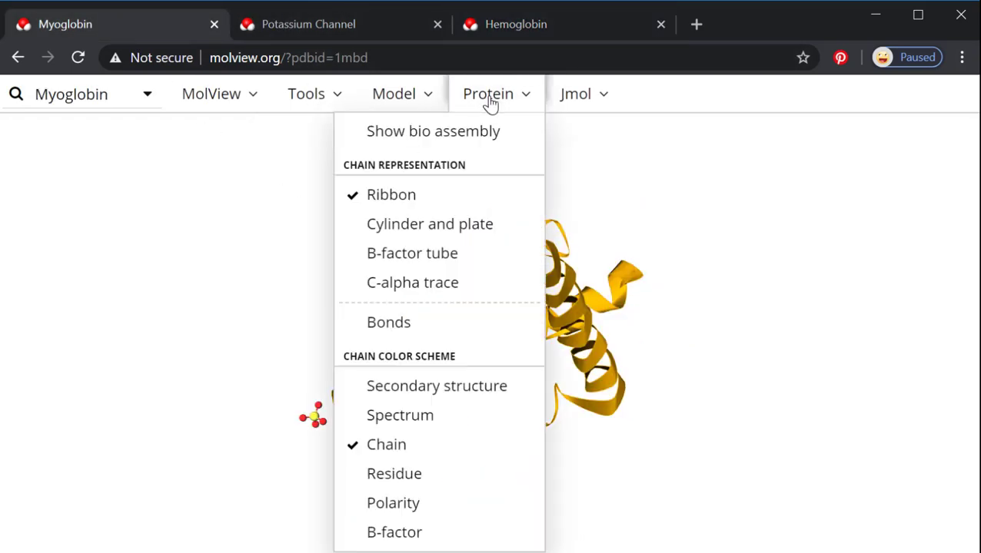
{"action": "left_click", "coordinate": [418, 481]}
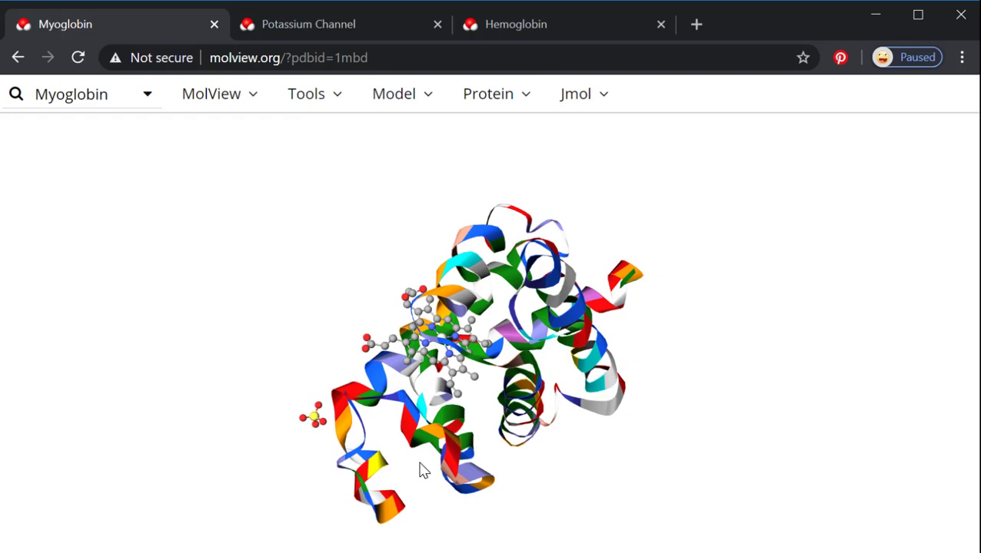
- Apply the Polarity color scheme to the myoglobin chain and rotate the model to inspect how polar and nonpolar residues are distributed
{"action": "left_click_drag", "start_coordinate": [487, 329], "coordinate": [593, 399]}
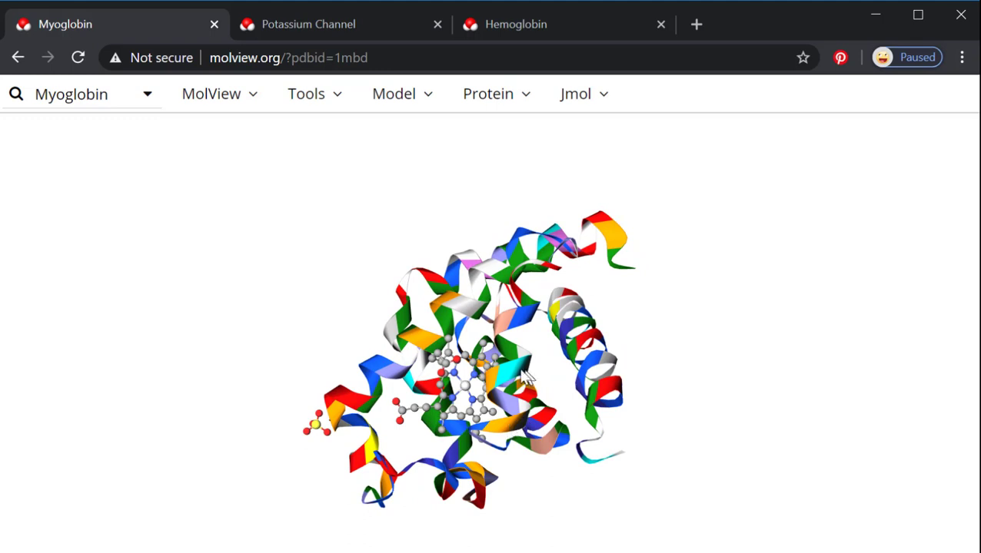
{"action": "left_click", "coordinate": [494, 103]}
{"action": "left_click", "coordinate": [408, 509]}
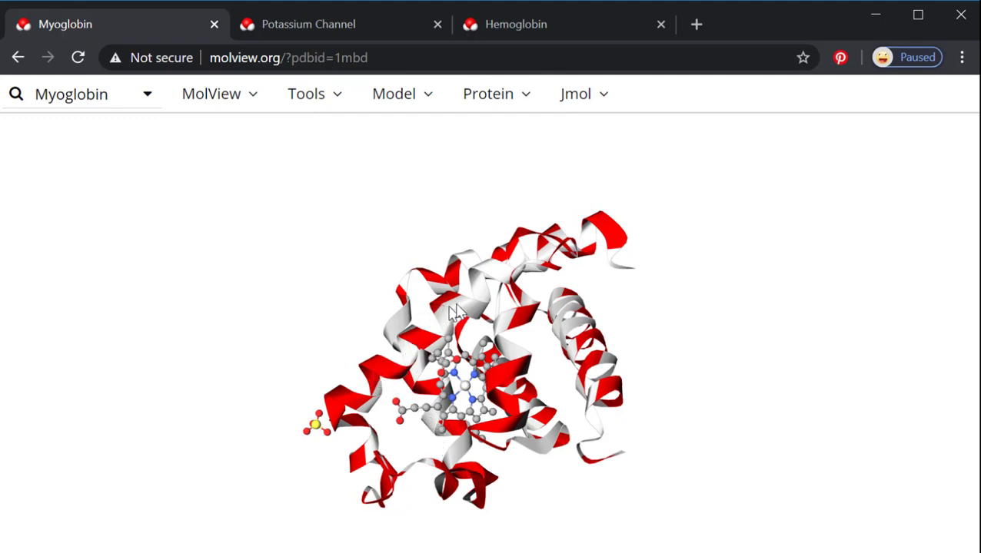
{"action": "left_click_drag", "start_coordinate": [482, 389], "coordinate": [248, 397]}
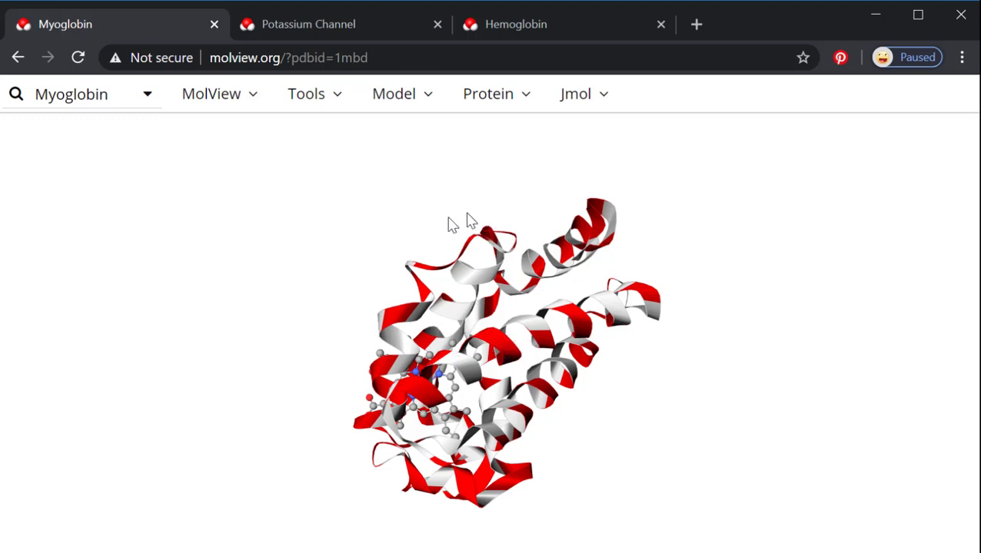
- Color the myoglobin chain by Secondary structure and rotate the model to inspect its helices and loops
{"action": "left_click", "coordinate": [505, 97]}
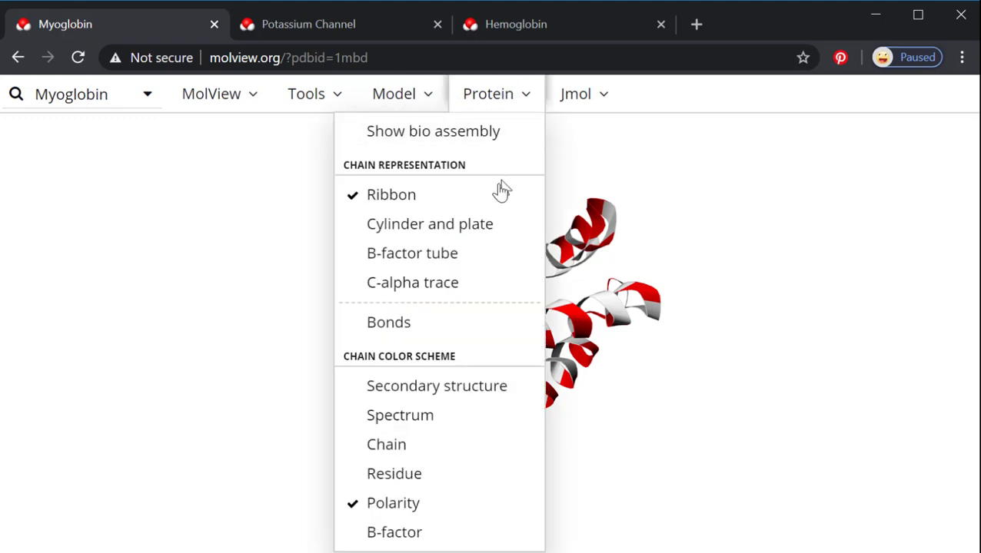
{"action": "left_click", "coordinate": [455, 386]}
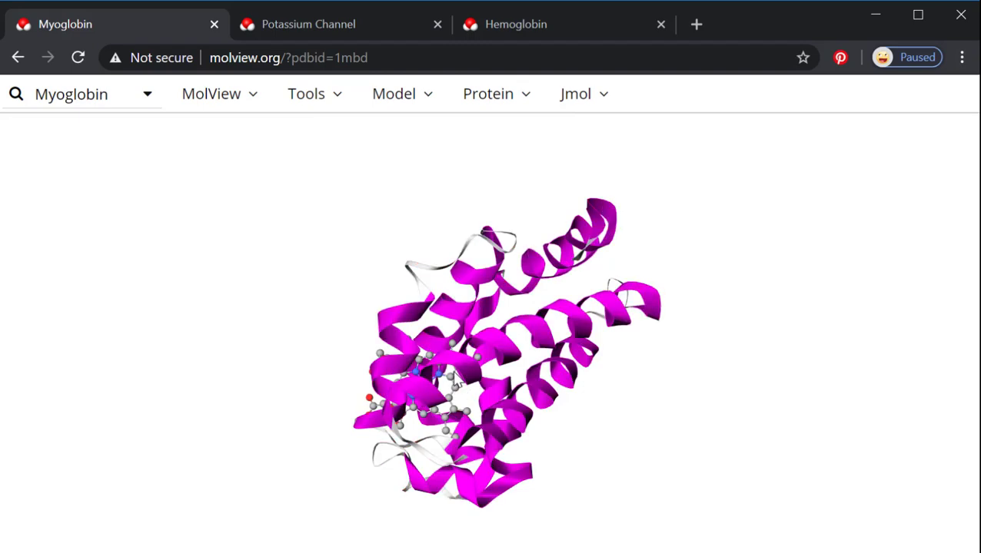
{"action": "left_click_drag", "start_coordinate": [492, 351], "coordinate": [760, 456]}
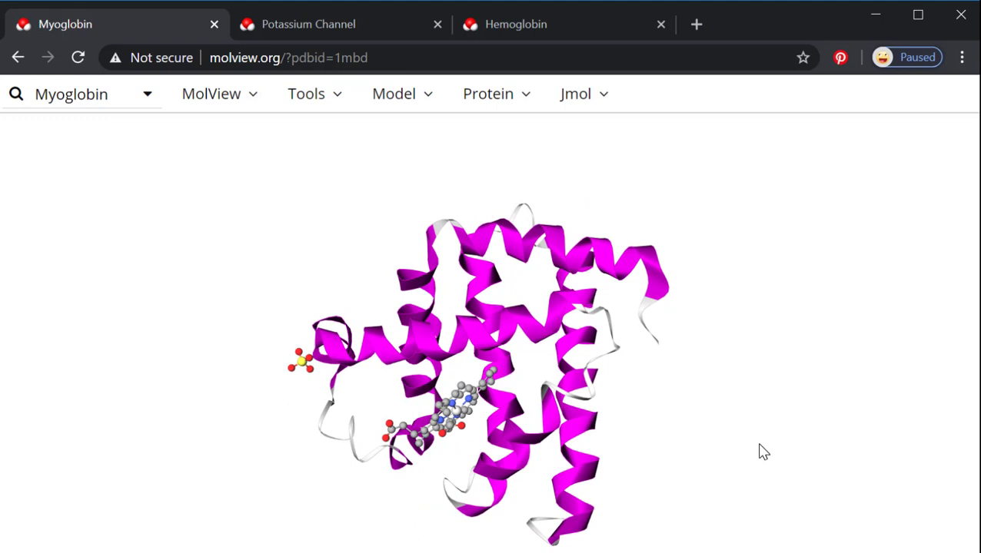
- Toggle the bonds on the myoglobin ribbon model on and off for comparison, leaving them shown
{"action": "left_click", "coordinate": [506, 93]}
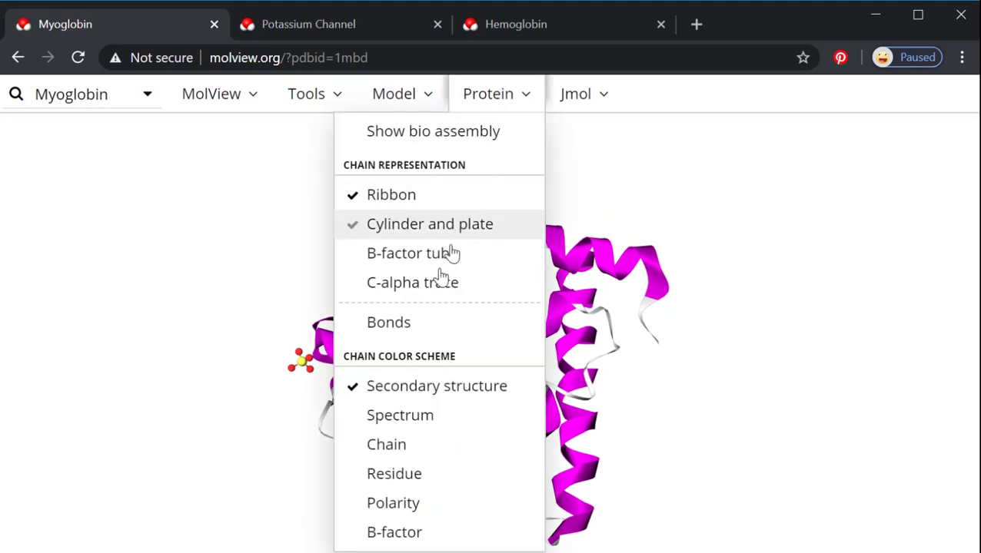
{"action": "left_click", "coordinate": [407, 322]}
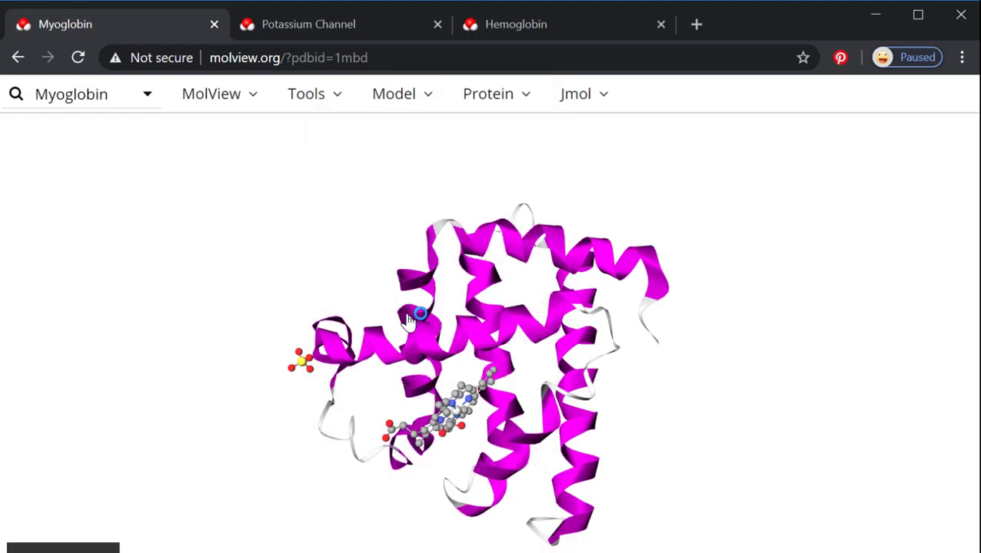
{"action": "left_click", "coordinate": [509, 98]}
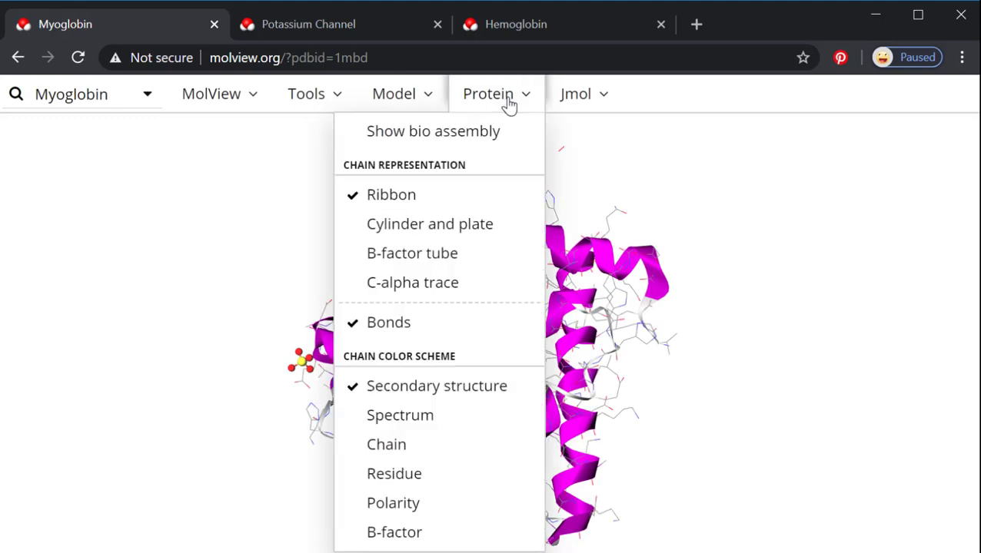
{"action": "left_click", "coordinate": [427, 323]}
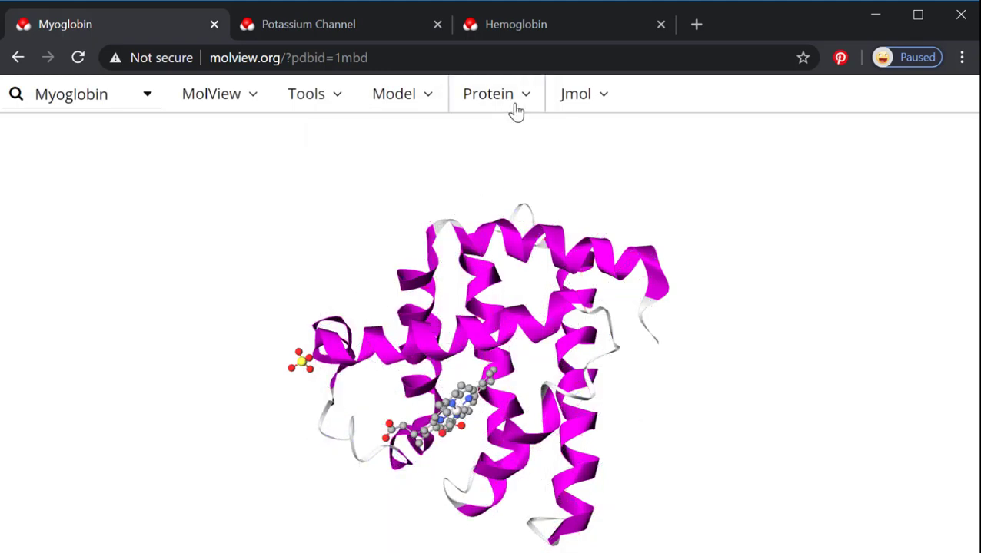
{"action": "left_click", "coordinate": [514, 104]}
{"action": "left_click", "coordinate": [440, 321]}
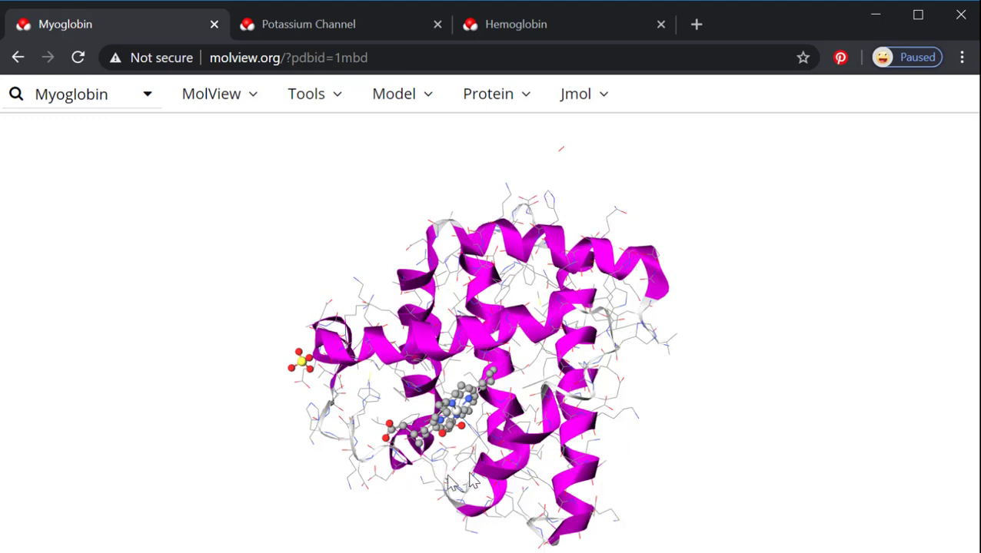
- Set the browser page zoom to 90%
{"action": "left_click", "coordinate": [962, 57]}
{"action": "left_click", "coordinate": [897, 232]}
{"action": "left_click", "coordinate": [897, 232]}
{"action": "left_click", "coordinate": [898, 232]}
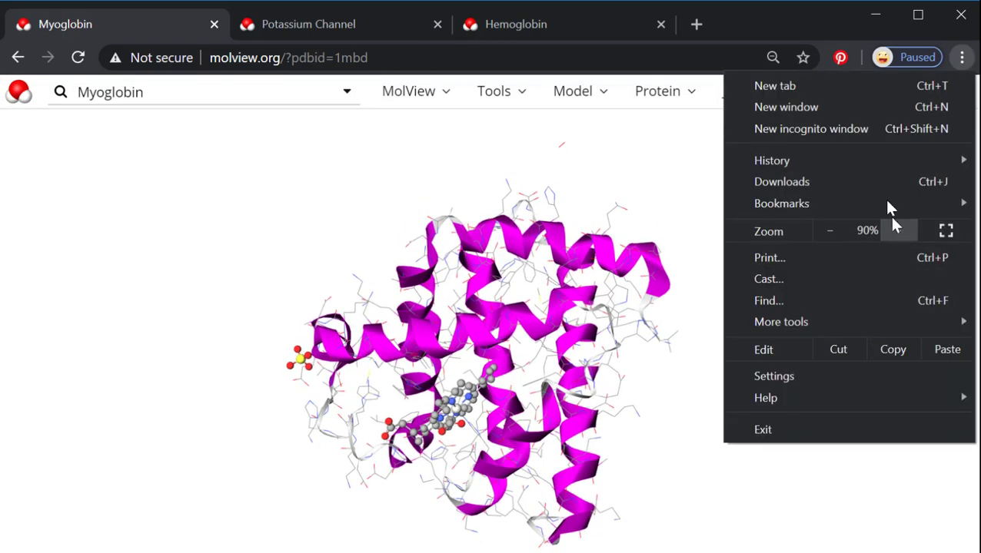
{"action": "left_click", "coordinate": [696, 151]}
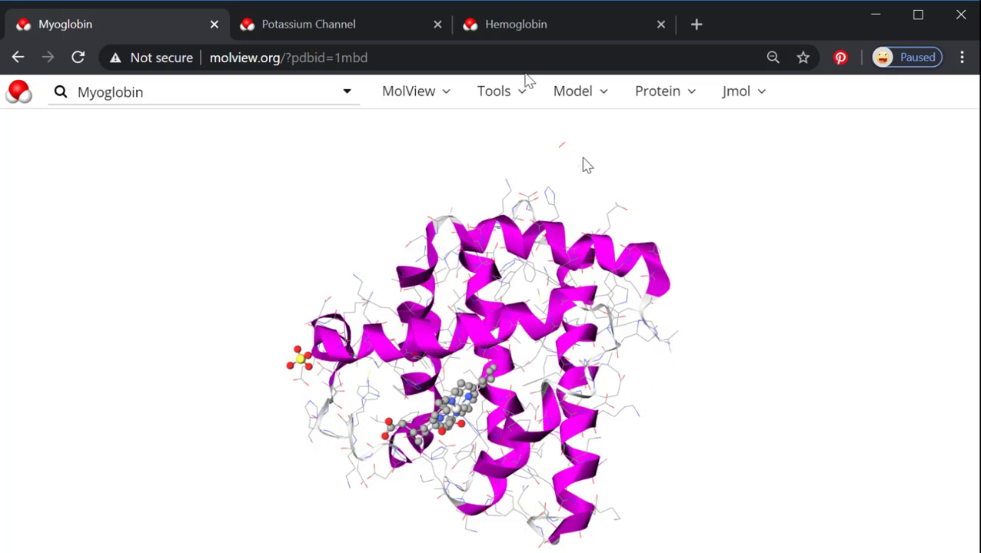
- Switch to the Hemoglobin model and show the bonds along with its chain-colored ribbons
{"action": "left_click", "coordinate": [530, 28]}
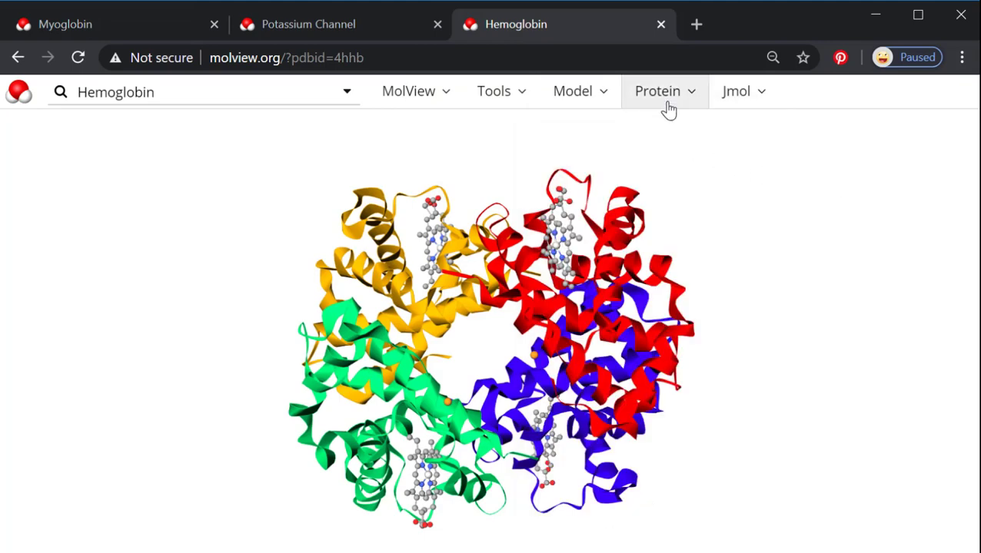
{"action": "mouse_move", "coordinate": [666, 105]}
{"action": "left_click", "coordinate": [703, 295]}
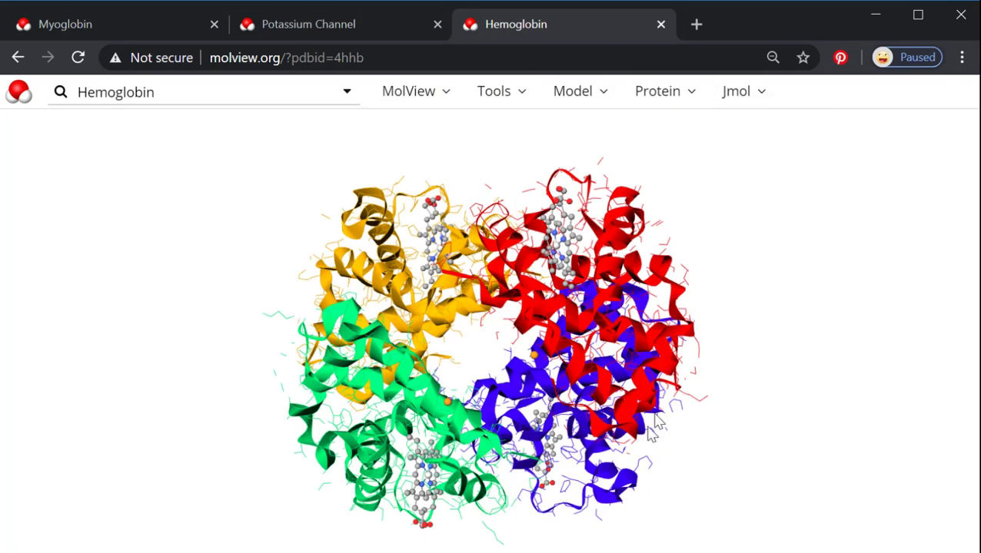